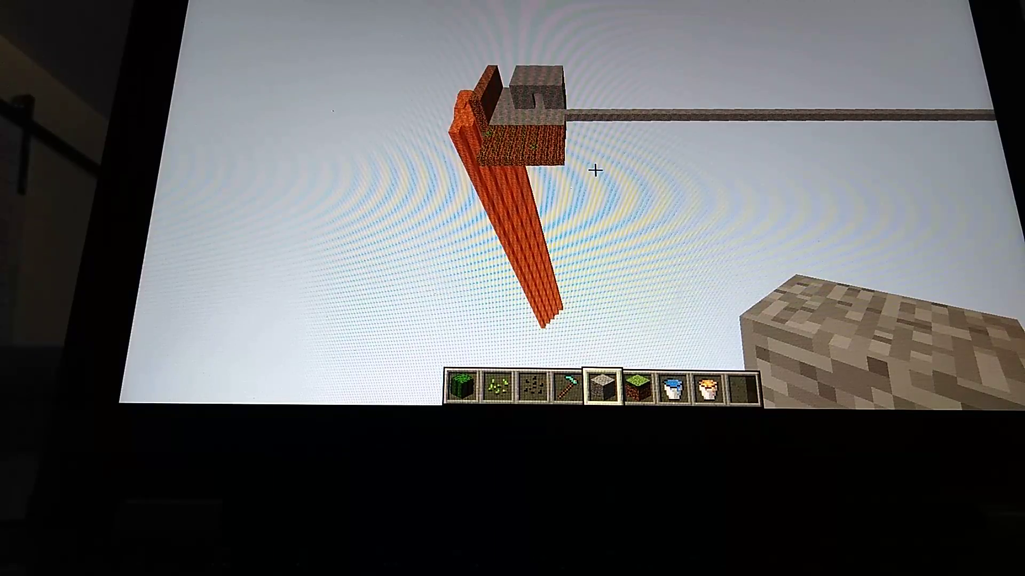
Step: Tilt the view along the base structure toward the distant cactus island
left_click_drag(595, 170, 596, 208)
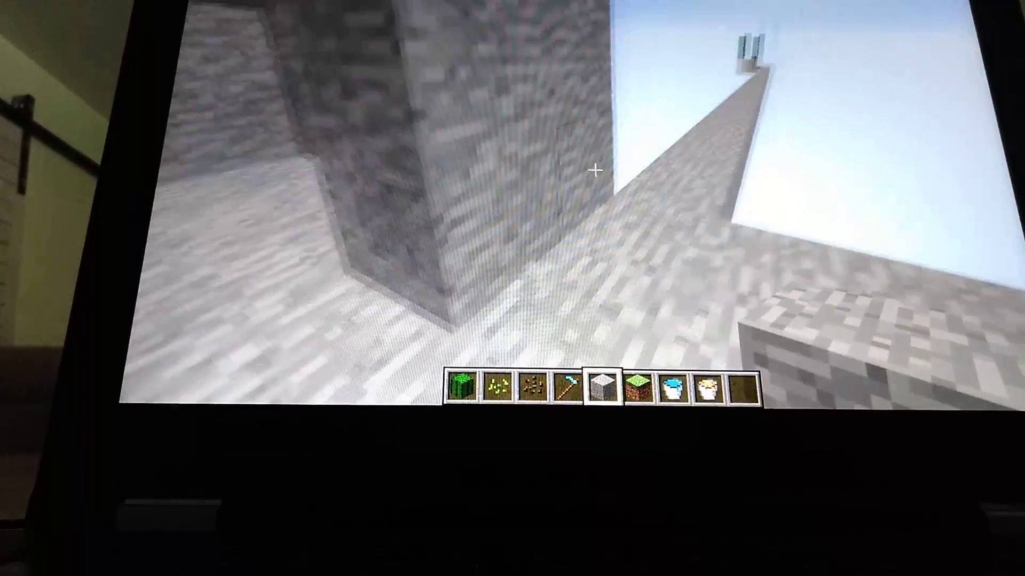
Step: Walk forward along the stone bridge toward the three-cactus sand island
key("w")
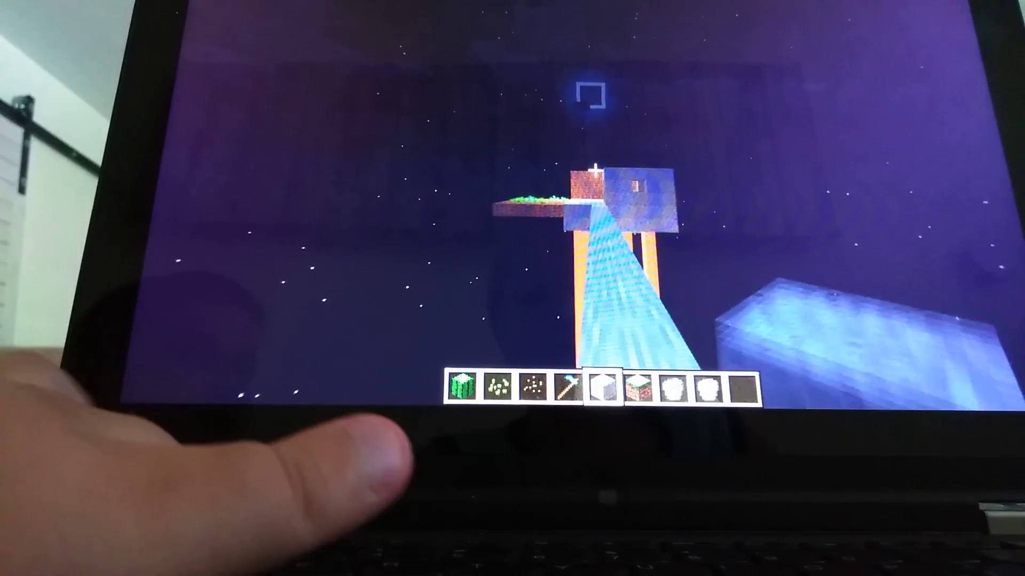
Step: Fly to the dirt and stone base and look around the planted platform
key("w")
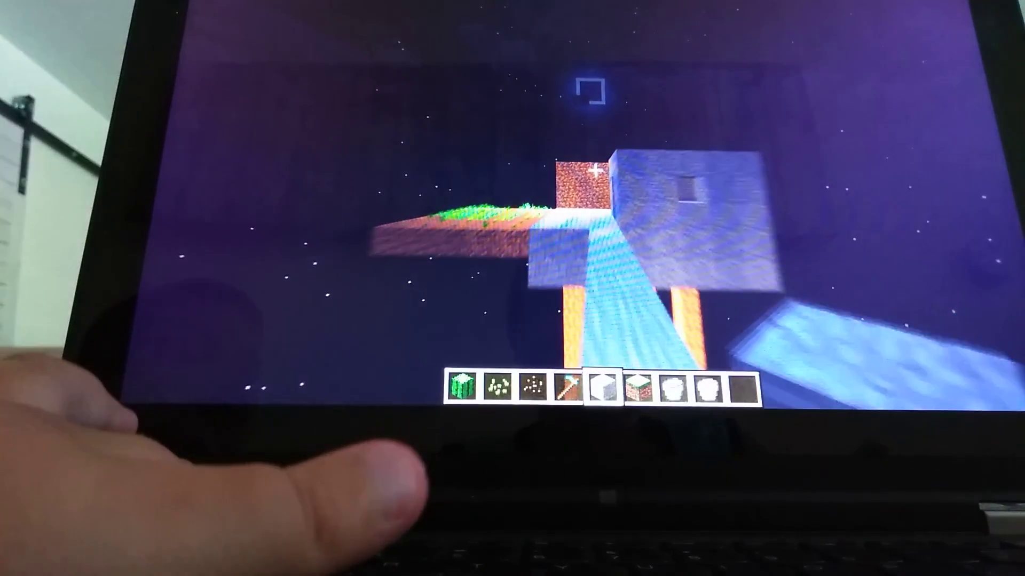
key("w")
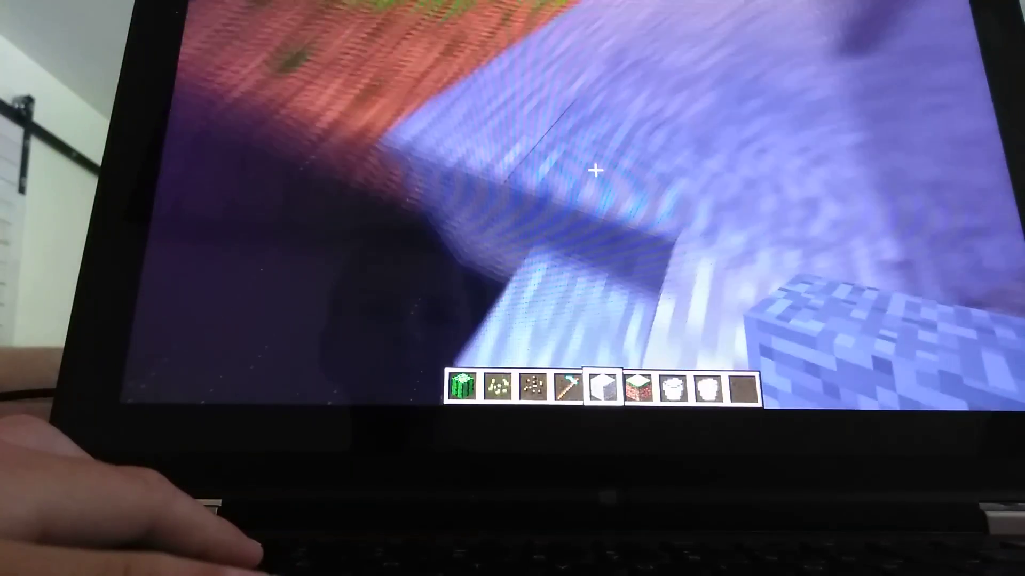
left_click_drag(596, 171, 596, 171)
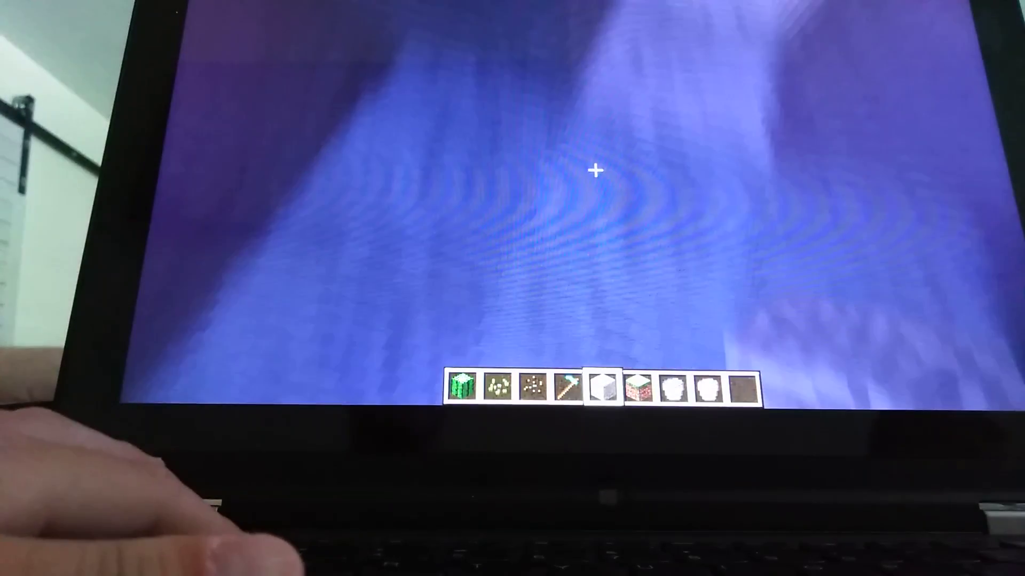
scroll(595, 171, "down", 1)
scroll(595, 171, "down", 1)
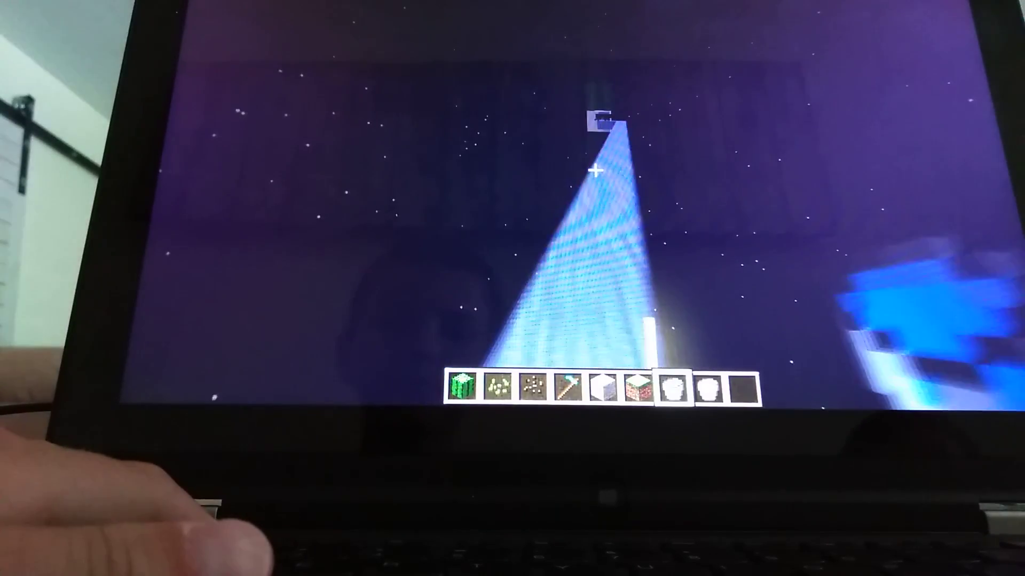
scroll(594, 171, "up", 1)
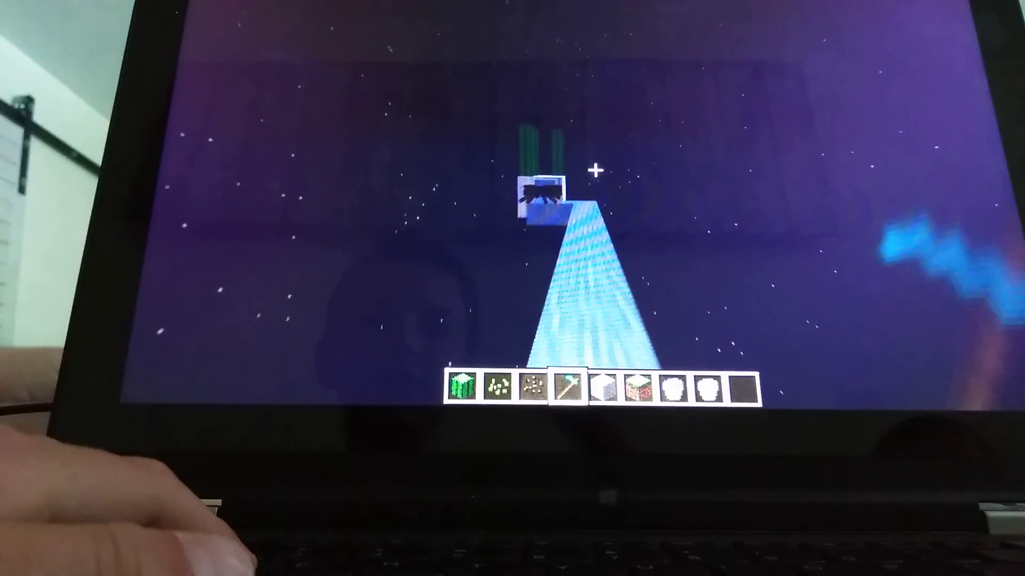
key("w")
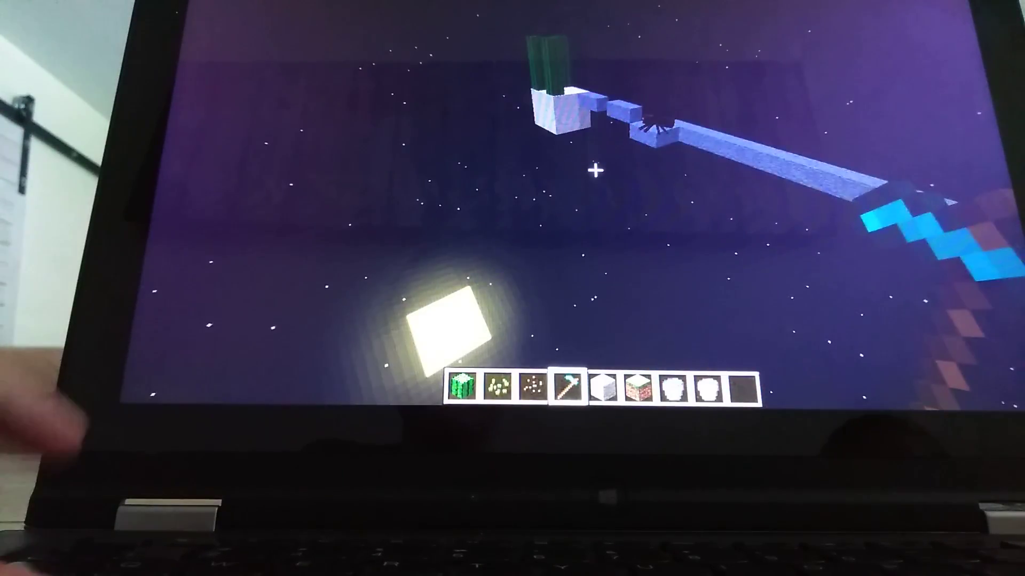
key("w")
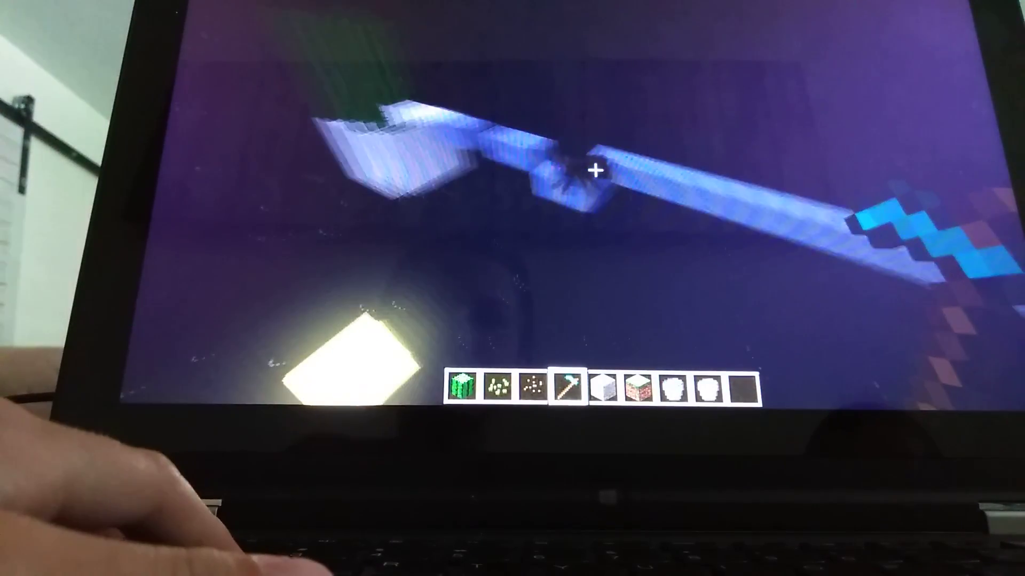
key("w")
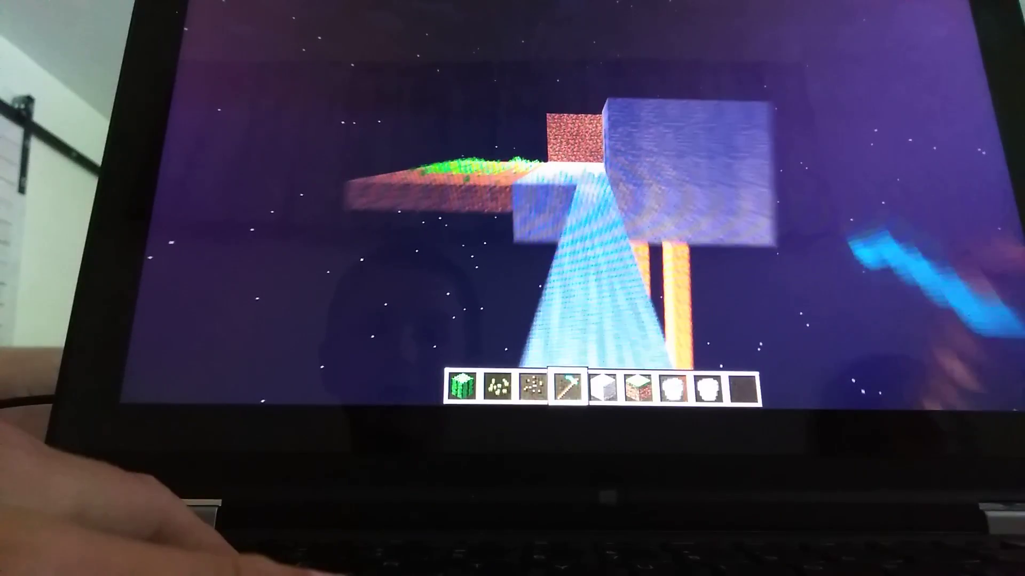
key("6")
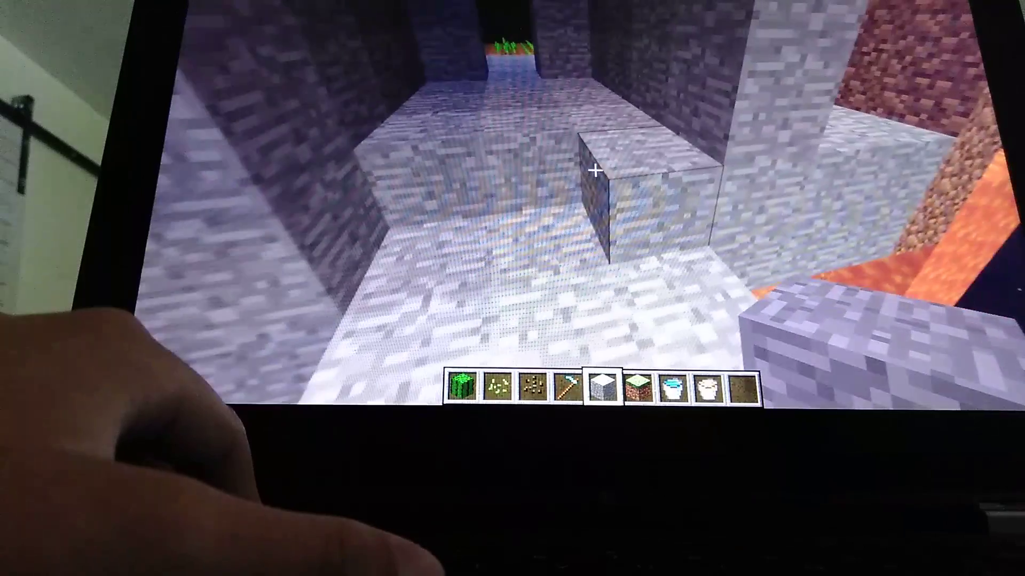
Step: Mine the stone block in front and hold stone from hotbar slot 5
left_click(595, 171)
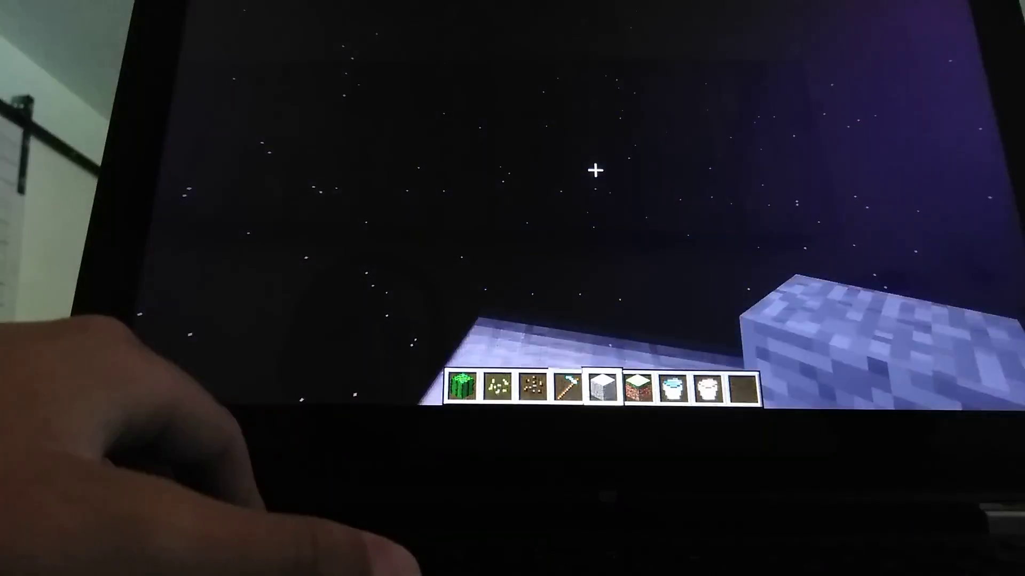
key("5")
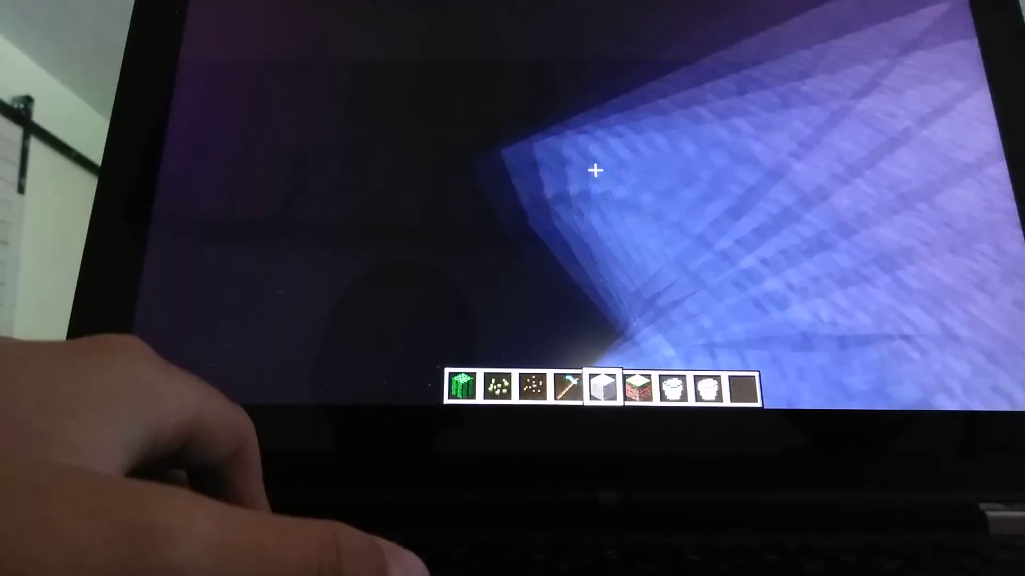
Step: Pour water inside the stone-rimmed deck to form the pool
right_click(594, 171)
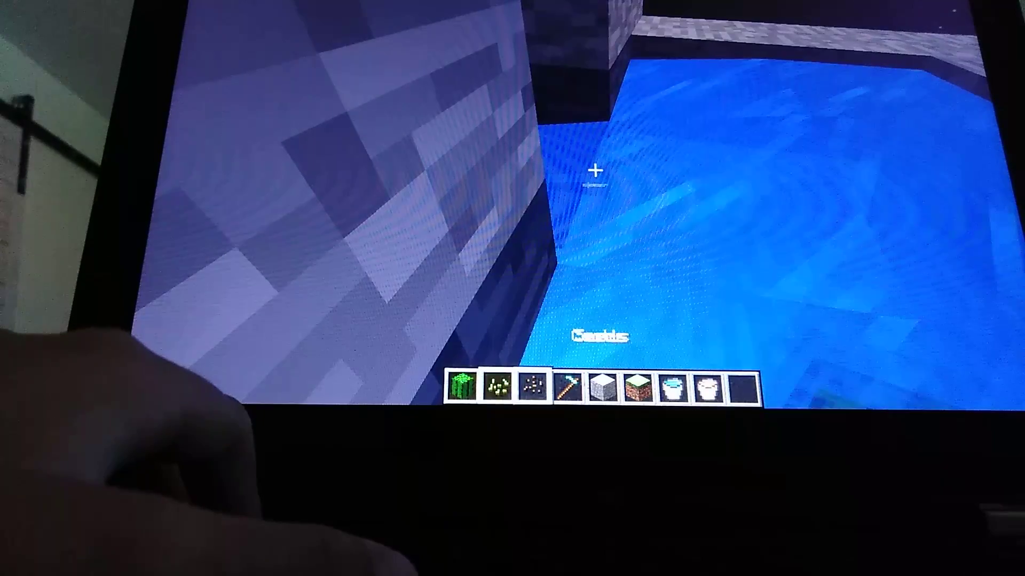
scroll(595, 171, "down", 2)
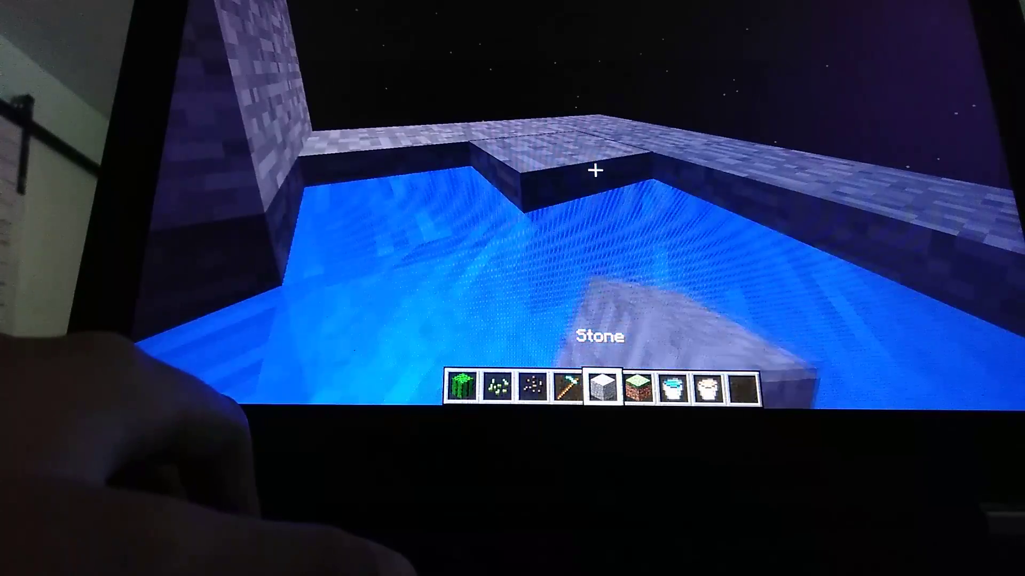
Step: Dive and swim the underwater stone corridor to the farmland, then follow the bridge
key("w")
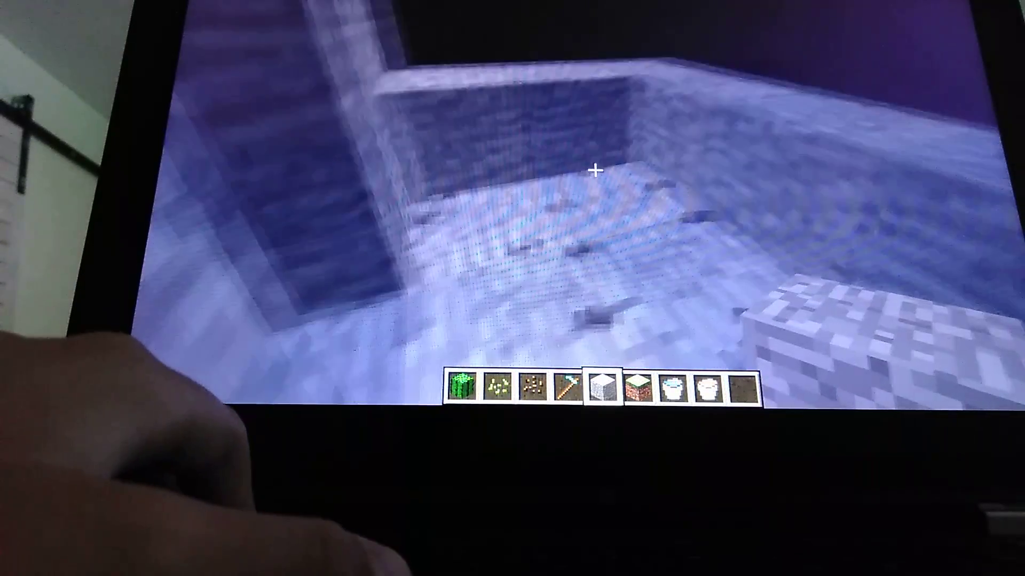
key("w")
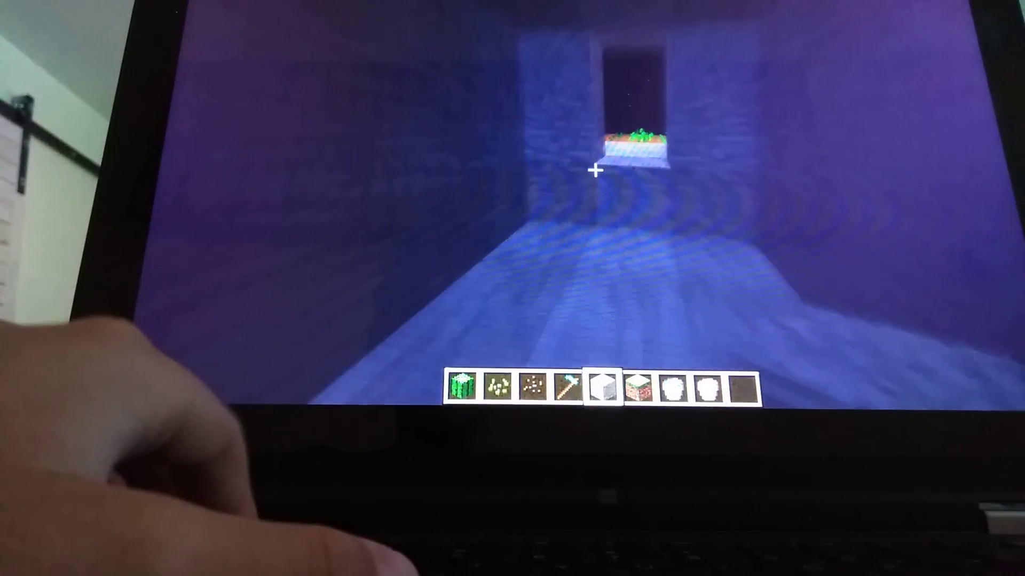
key("w")
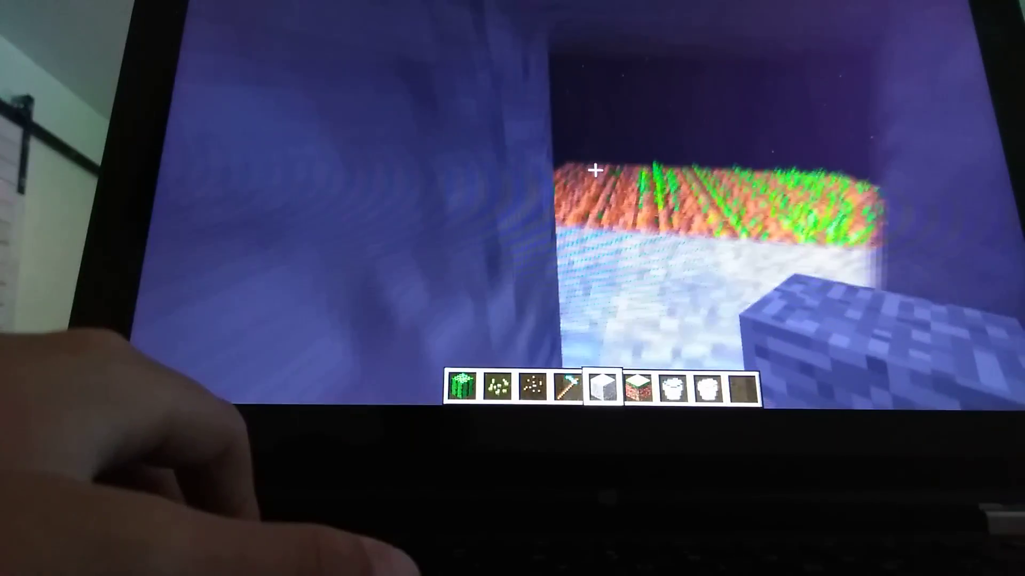
key("w")
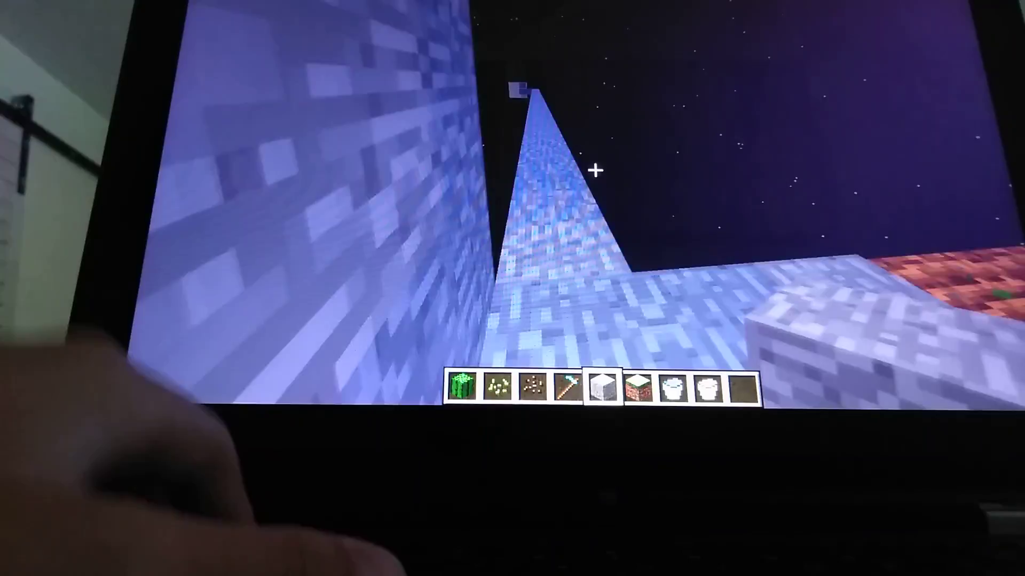
key("w")
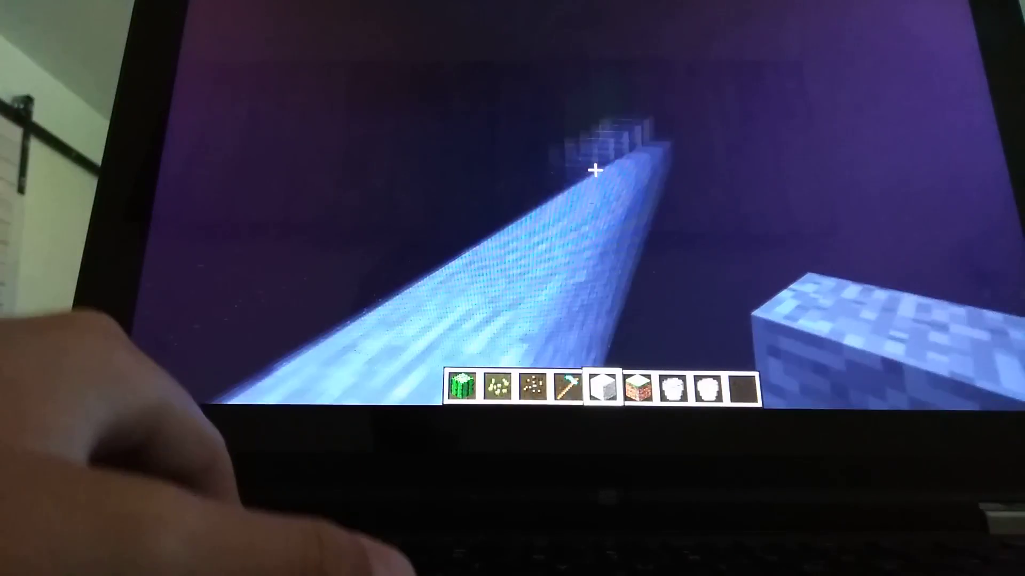
Step: Reach the cactus island and circle under the glowing block and stone pillar
key("w")
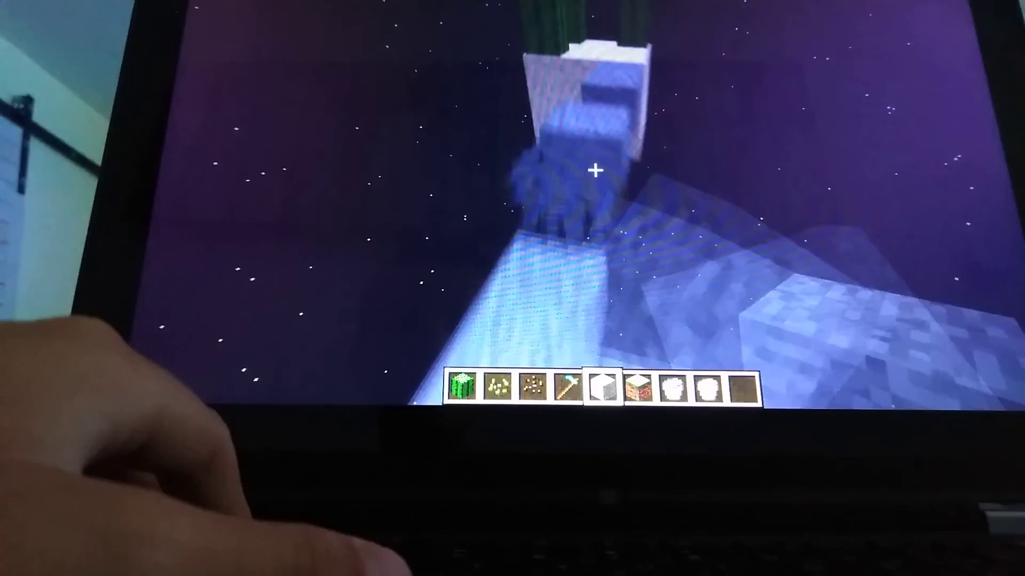
key("w")
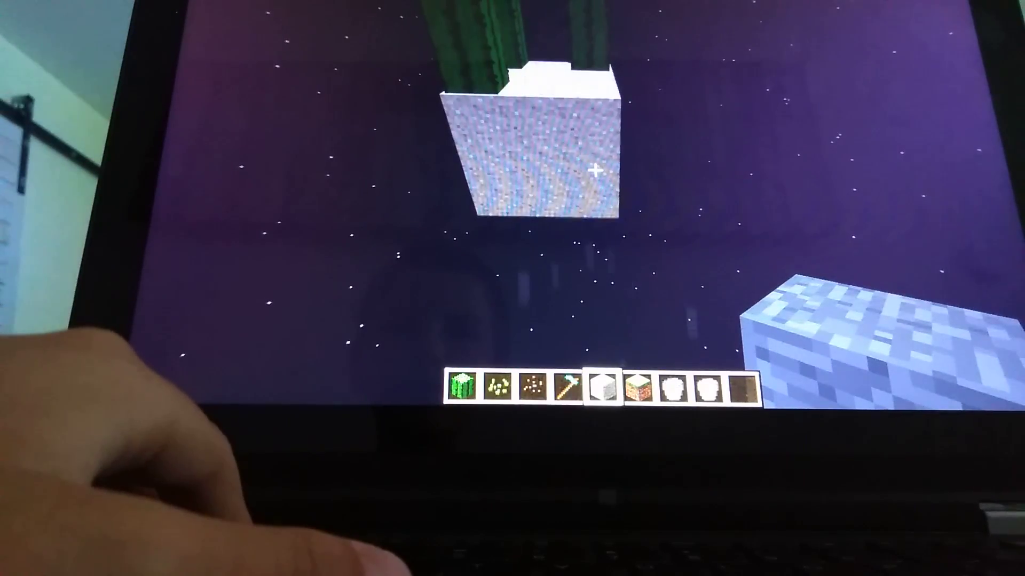
key("w")
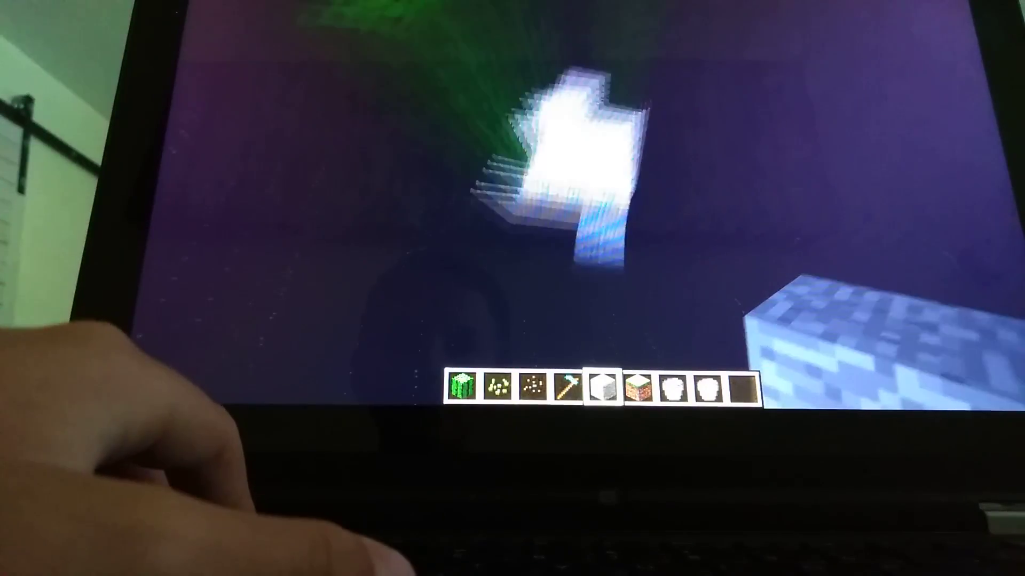
key("w")
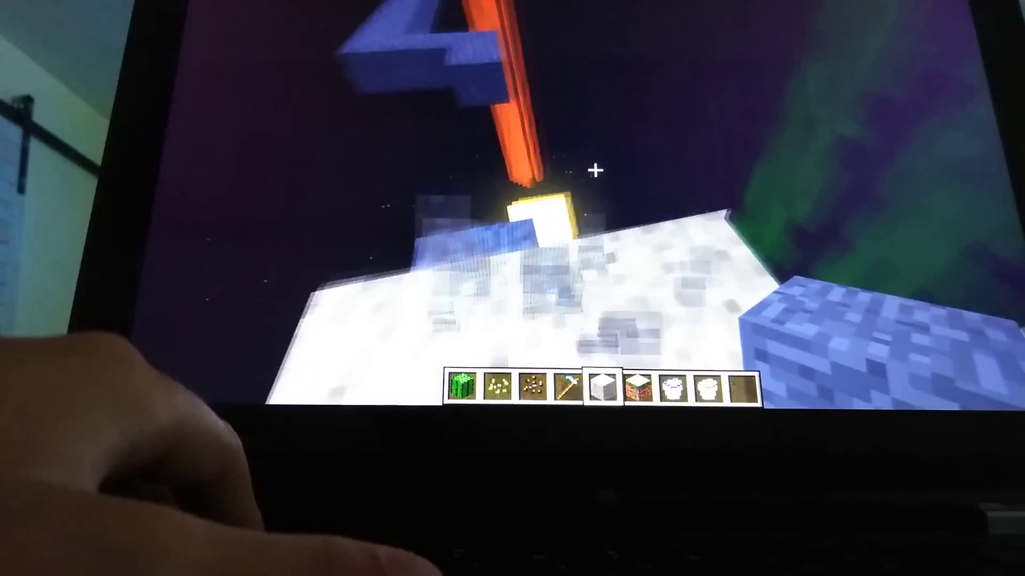
key("w")
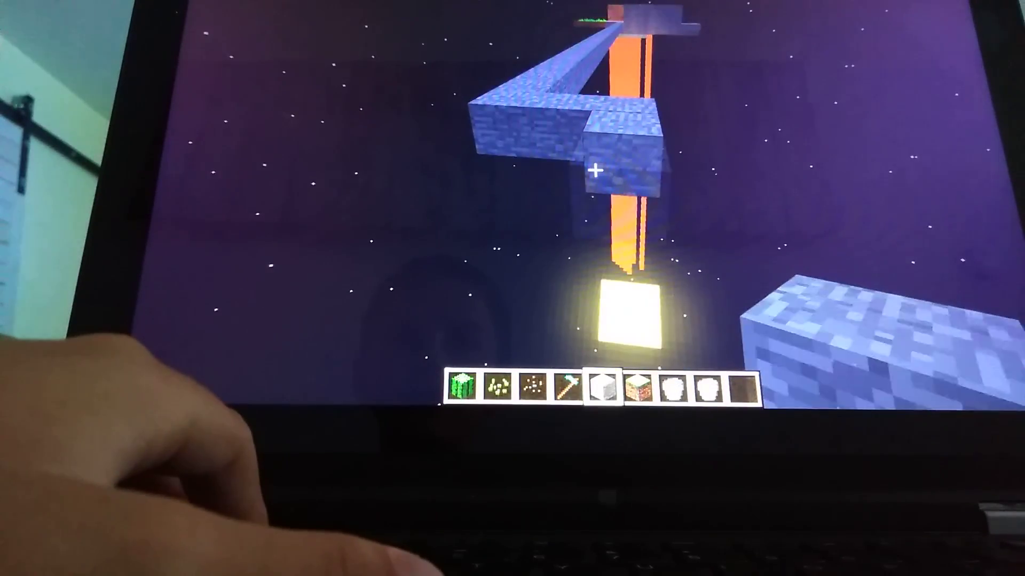
key("w")
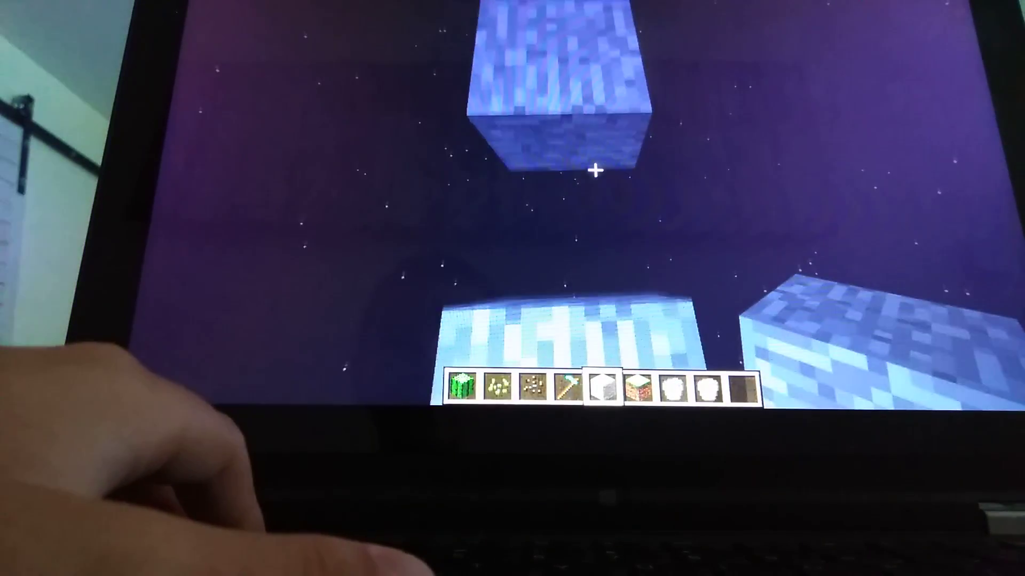
key("w")
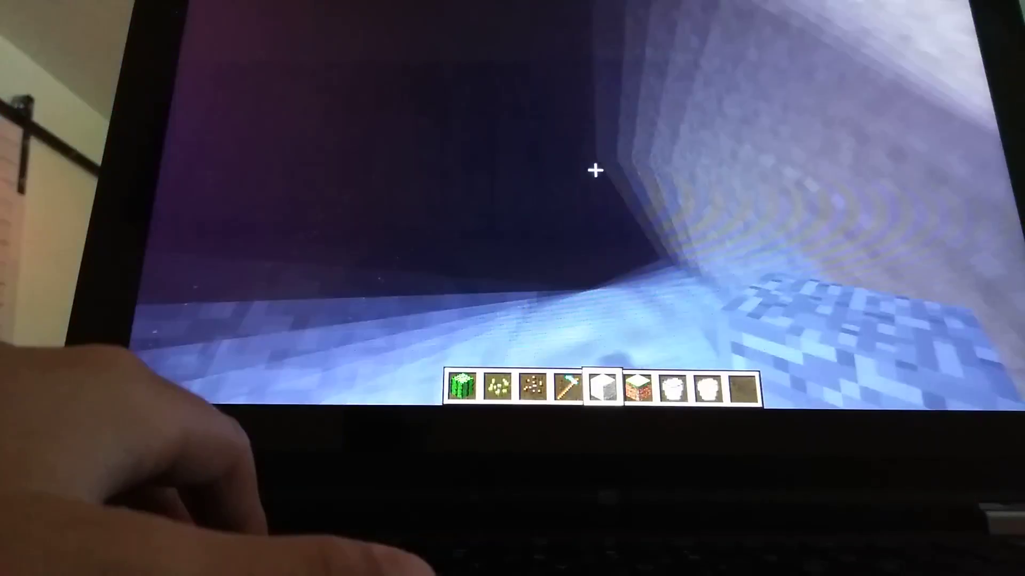
Step: Face the pillar and lava column and start a second stone row beside the bridge
left_click_drag(595, 171, 595, 171)
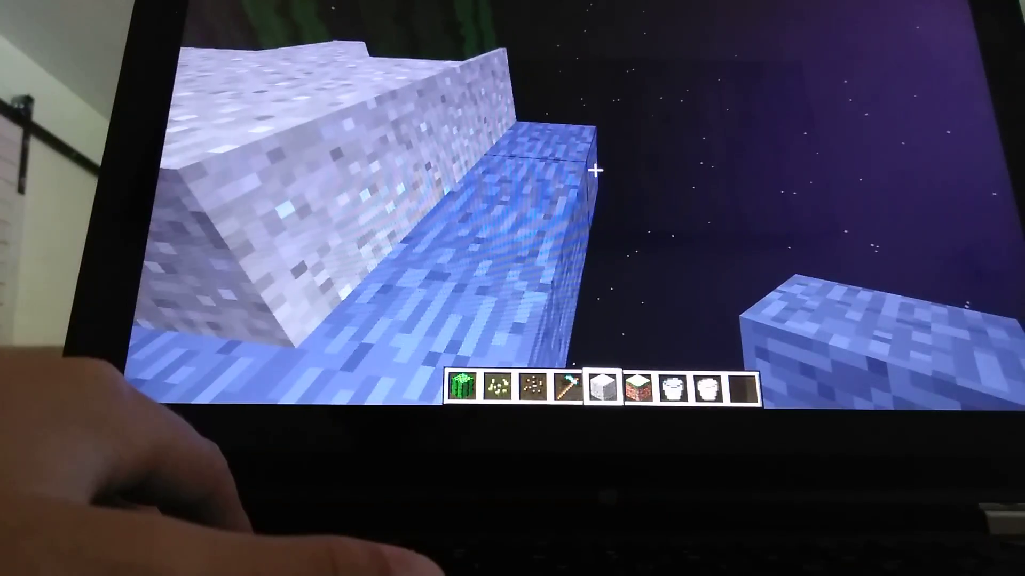
right_click(595, 171)
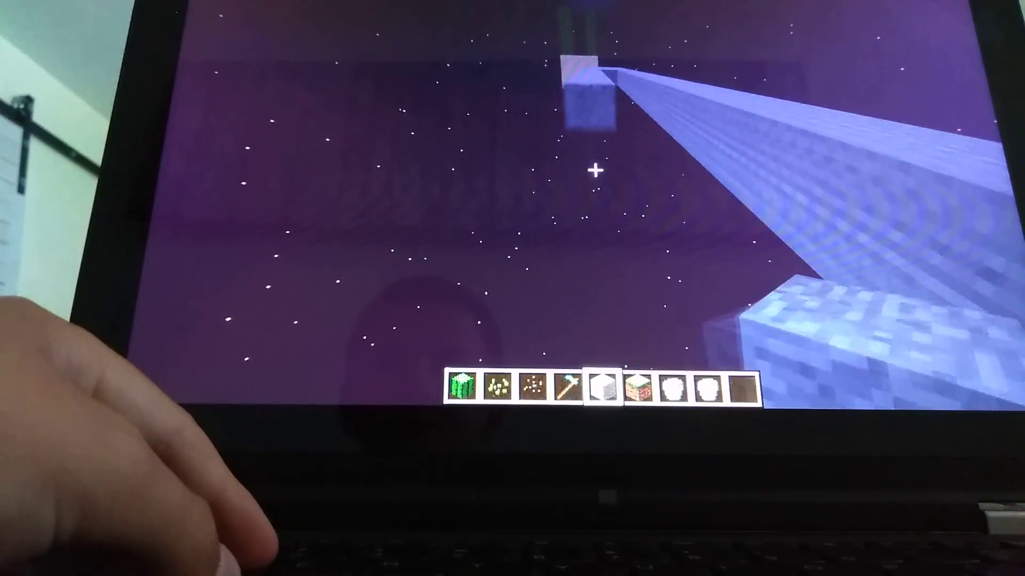
key("w")
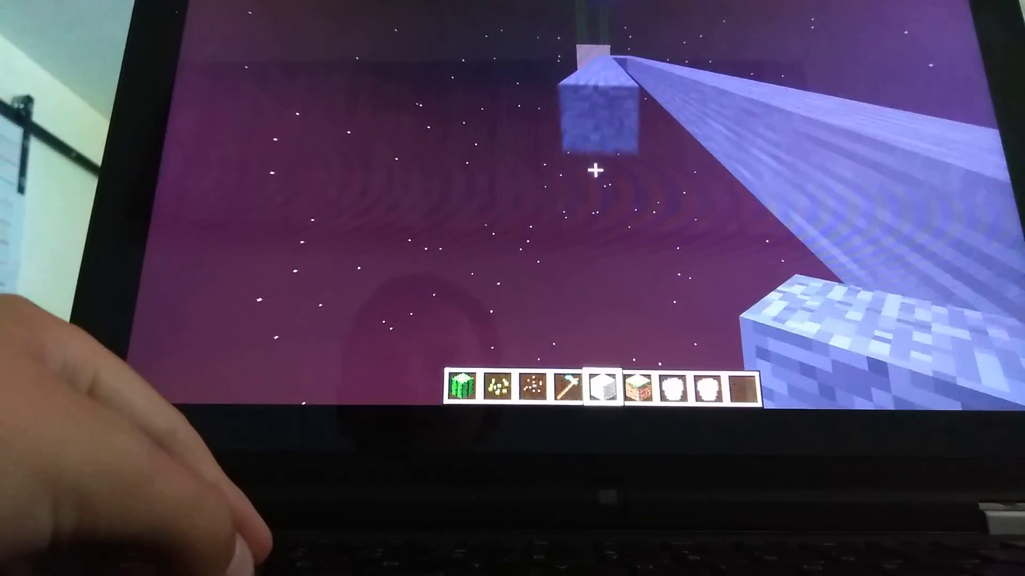
key("w")
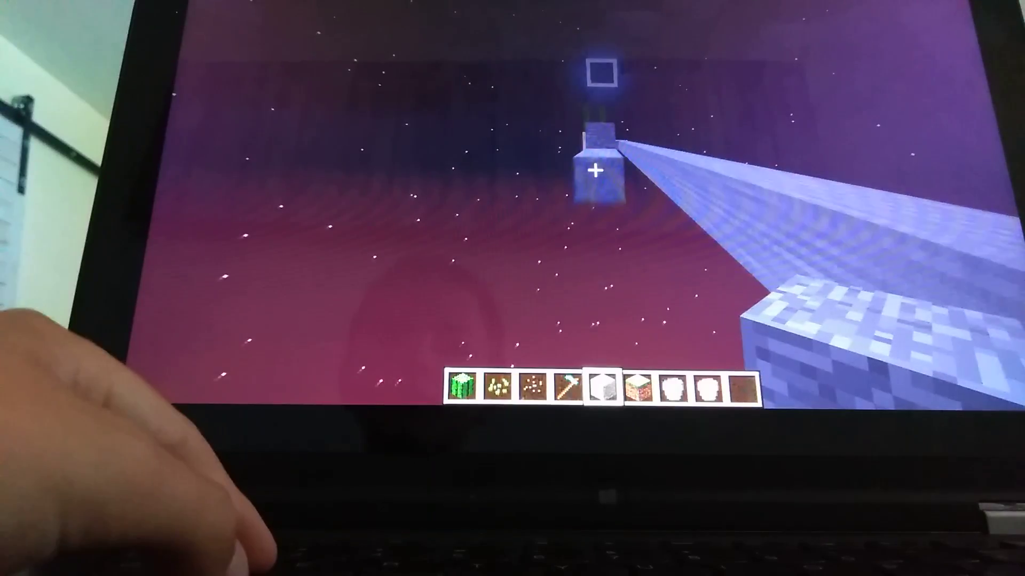
Step: Walk to the end of the new row and inspect the gap between the walls
key("w")
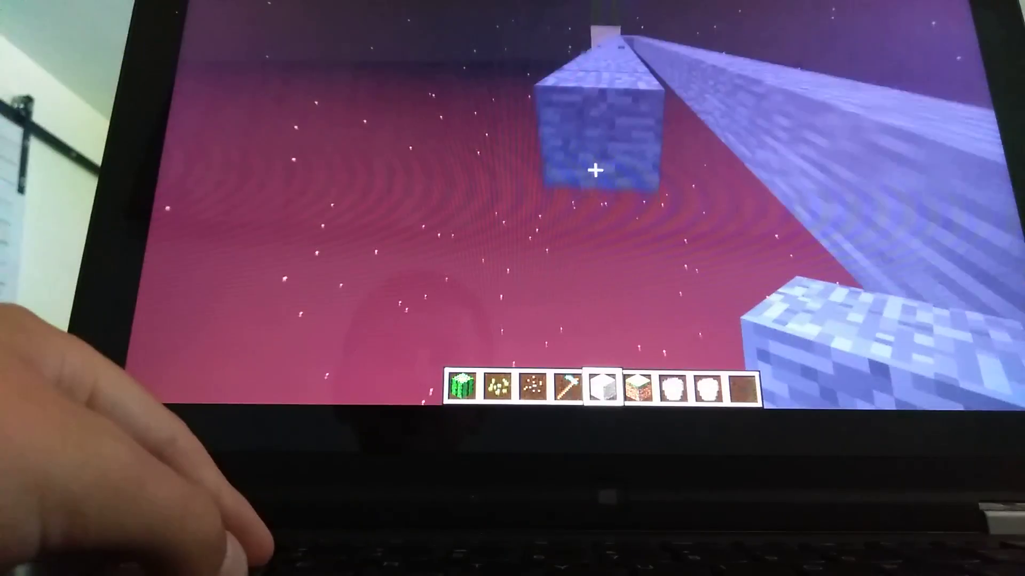
key("w")
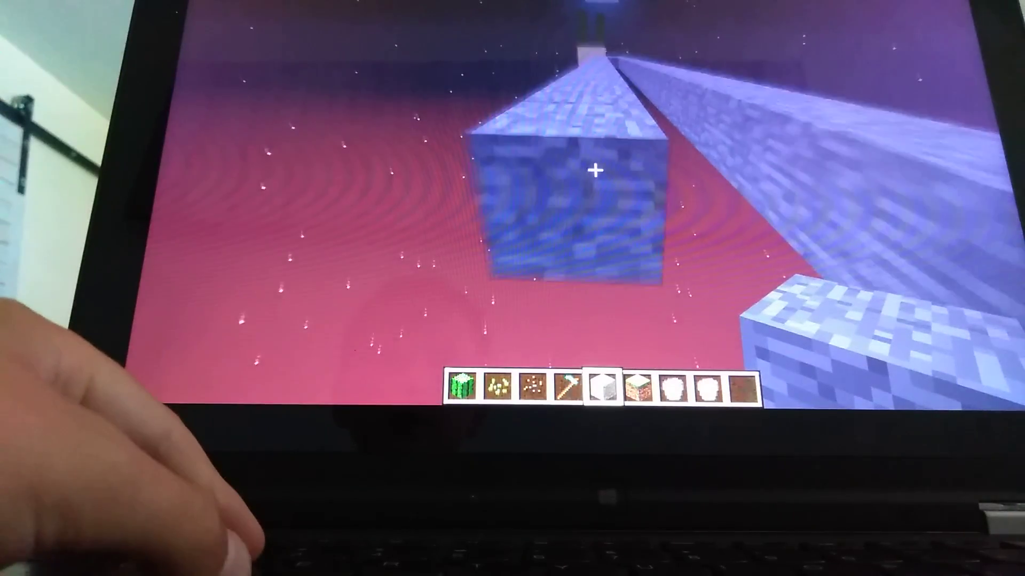
key("w")
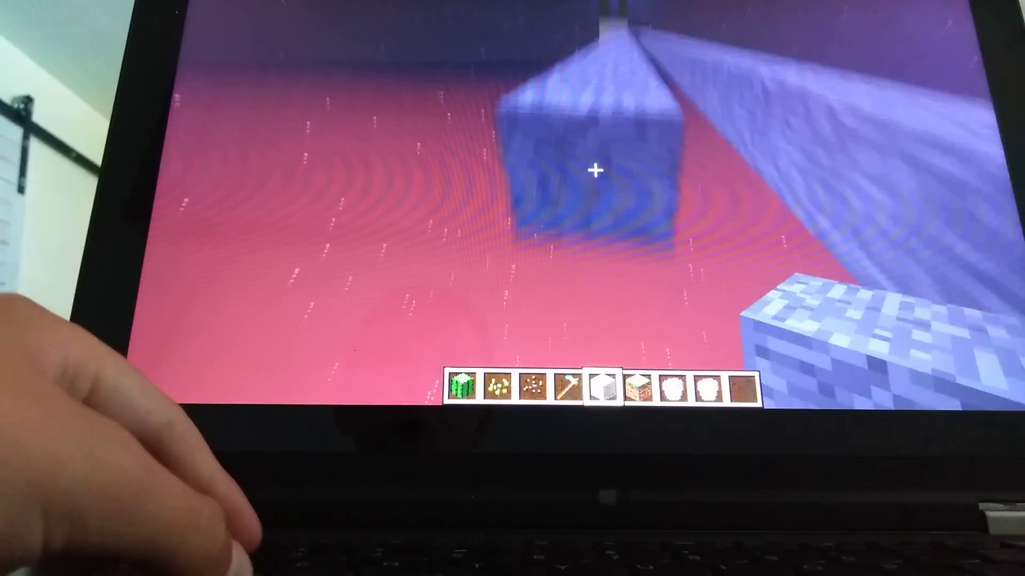
key("s")
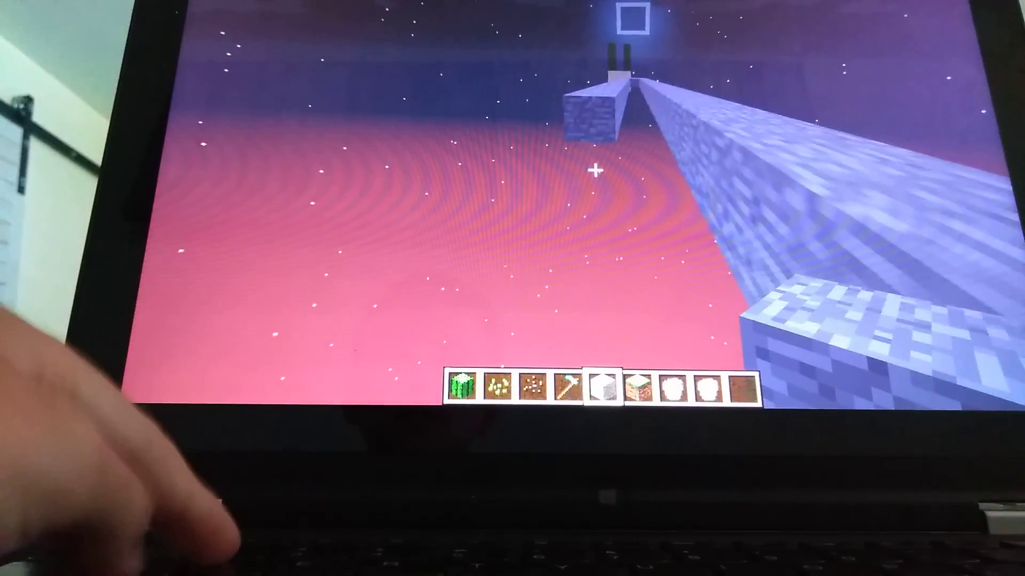
key("s")
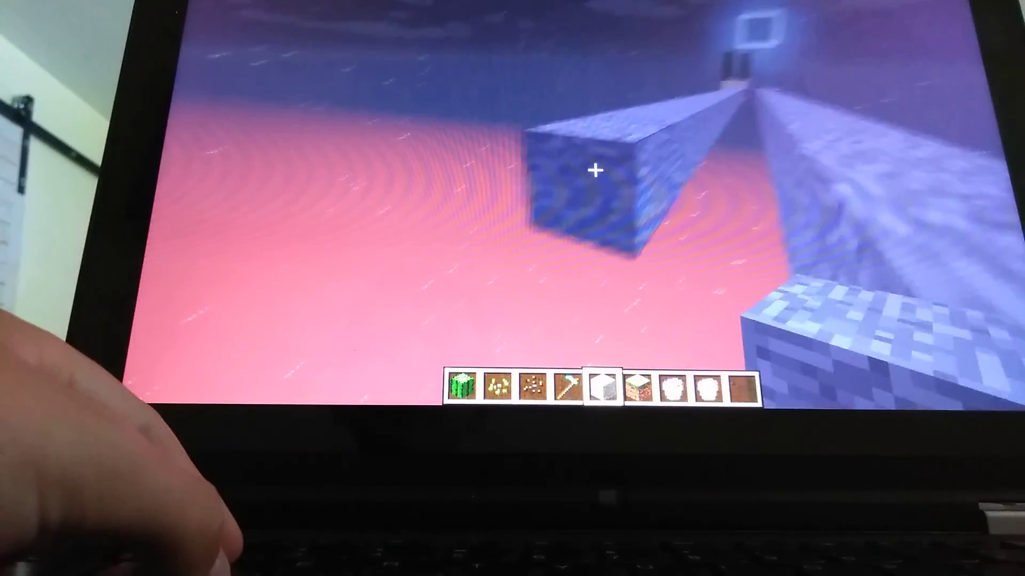
key("w")
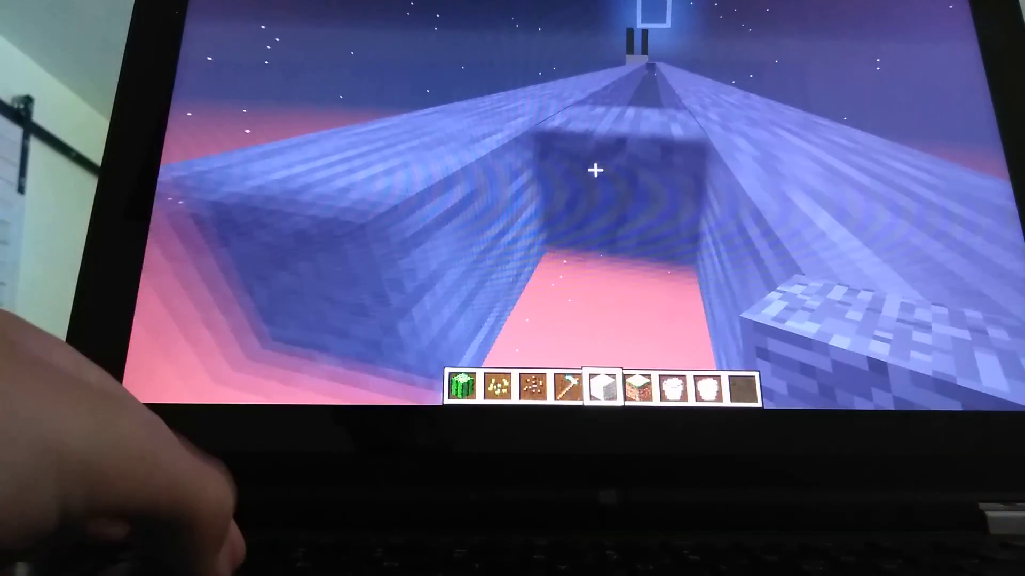
key("w")
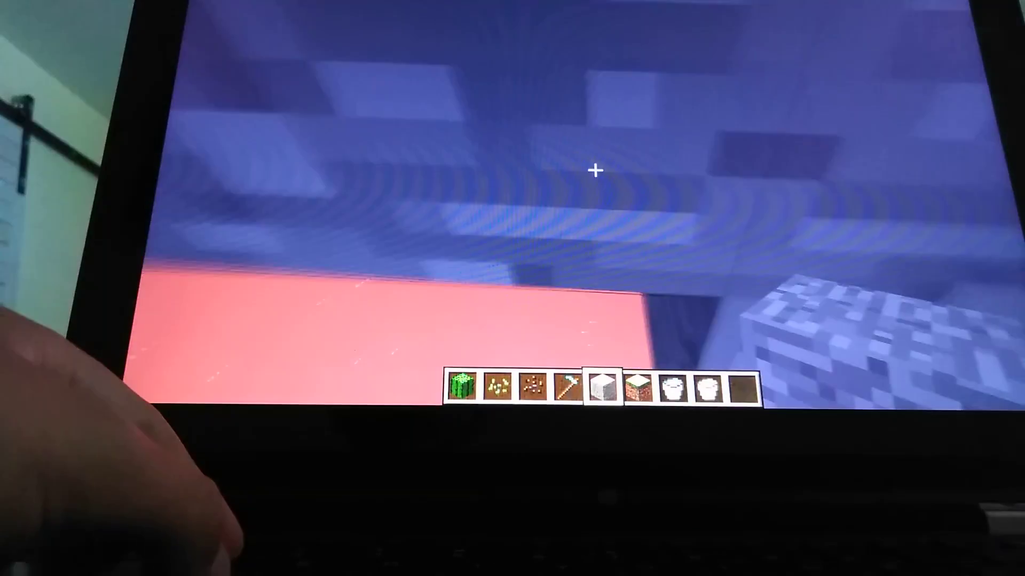
key("w")
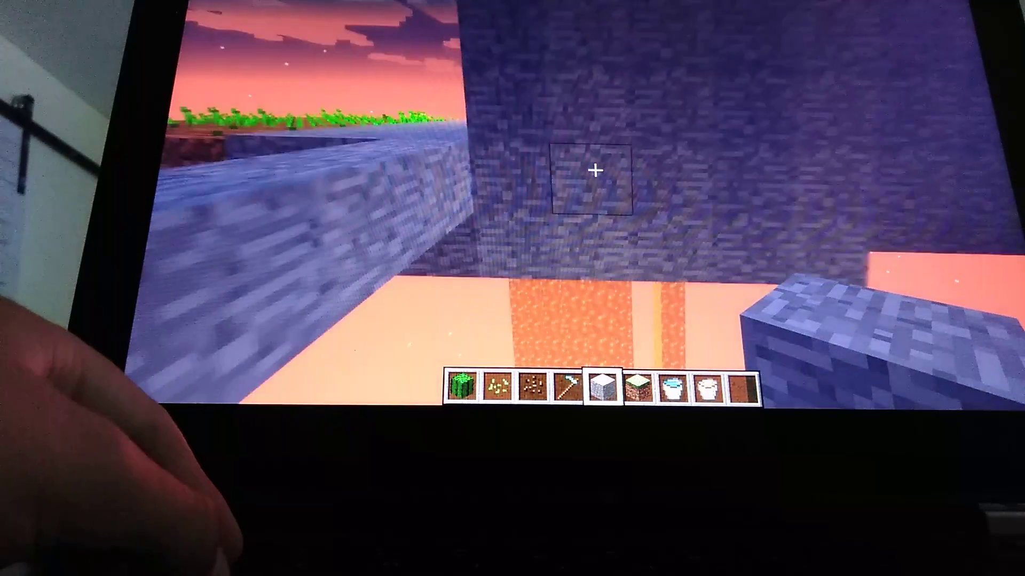
Step: Place a block against the dark wall and switch to hotbar slot 2
right_click(595, 171)
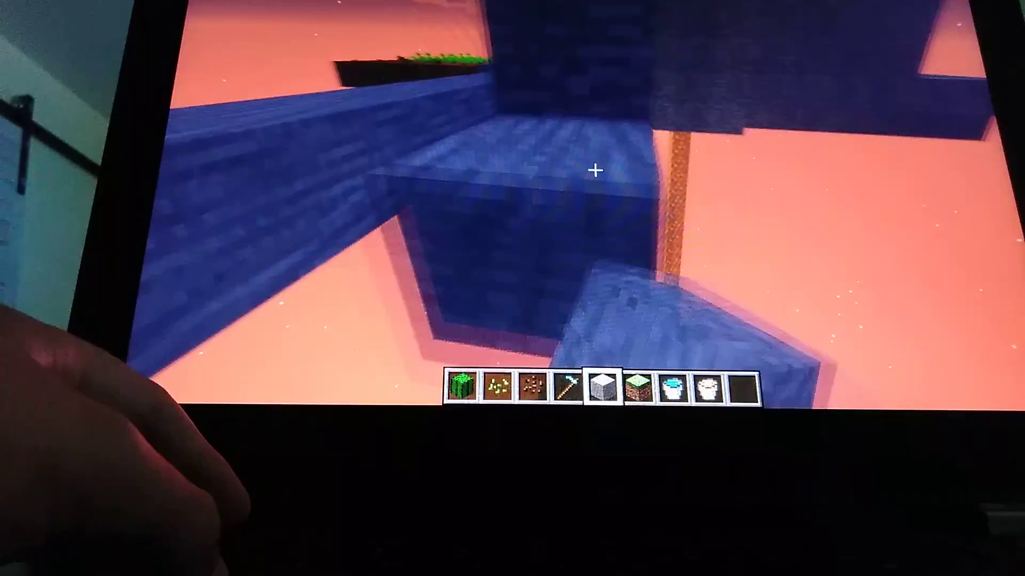
key("2")
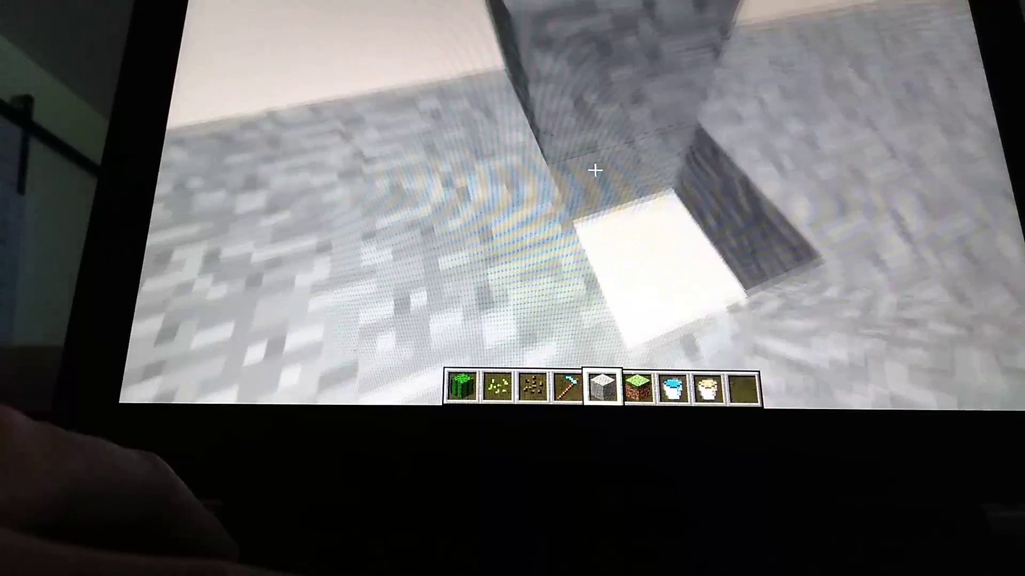
Step: Mine three cobblestone blocks out of the tower shaft
left_click(595, 170)
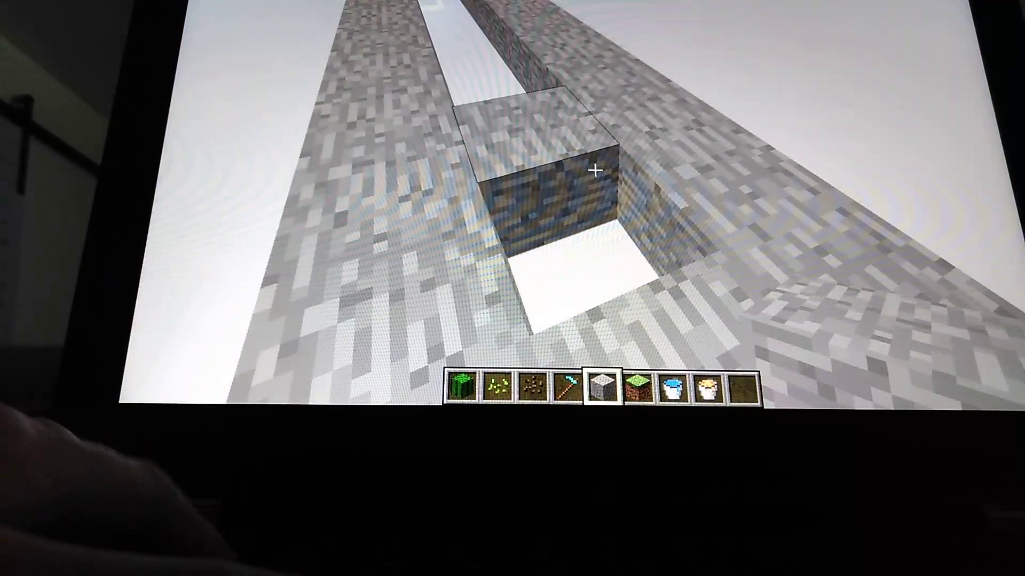
left_click(595, 169)
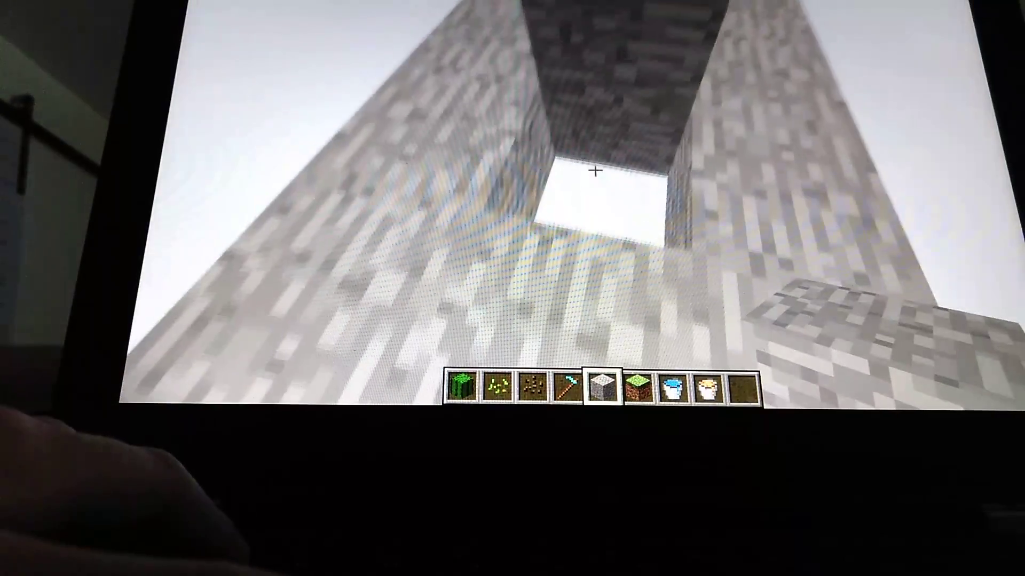
left_click(594, 169)
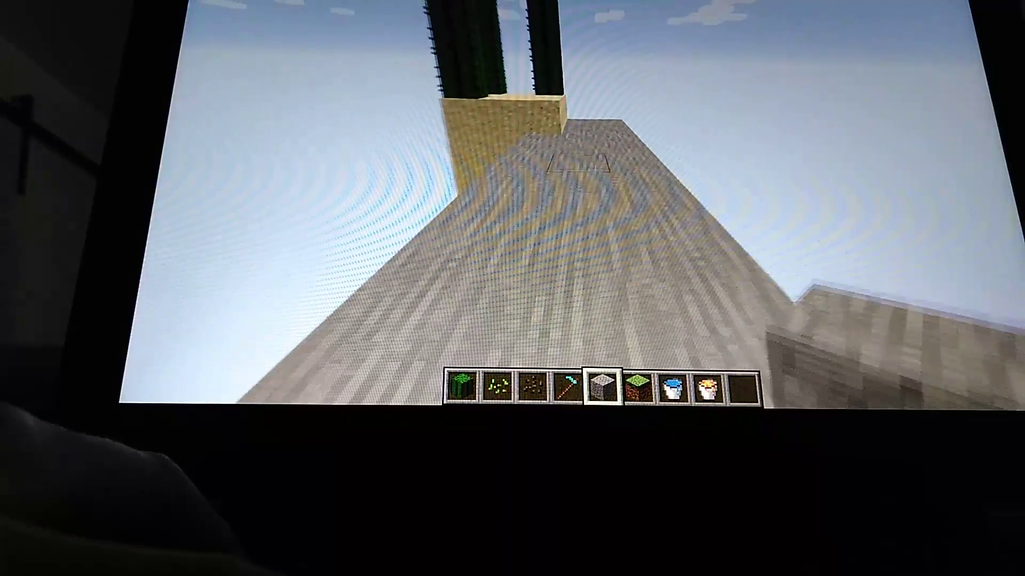
Step: Walk along the stone path past the sand tower onto the stone pillar top
key("w")
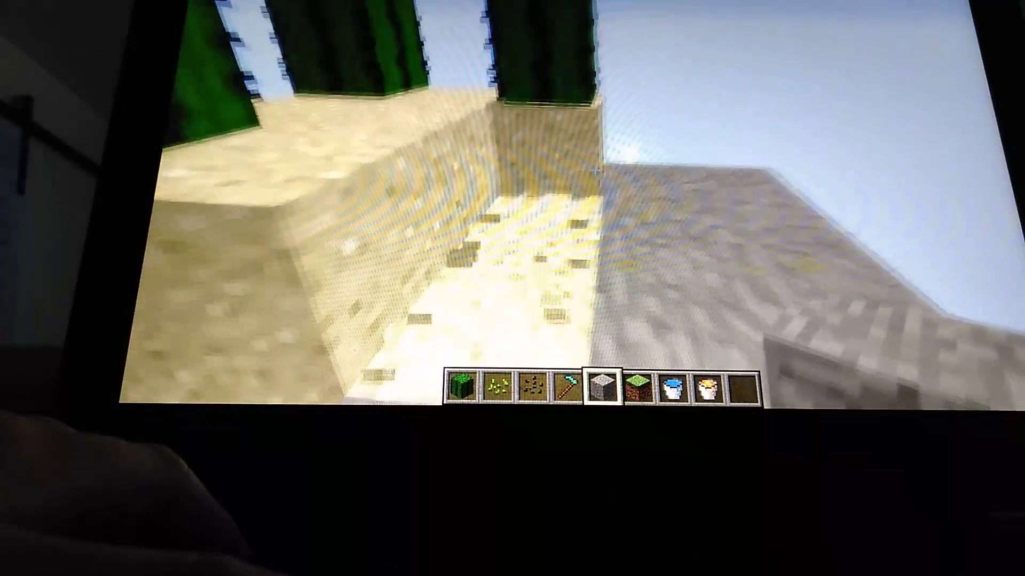
key("w")
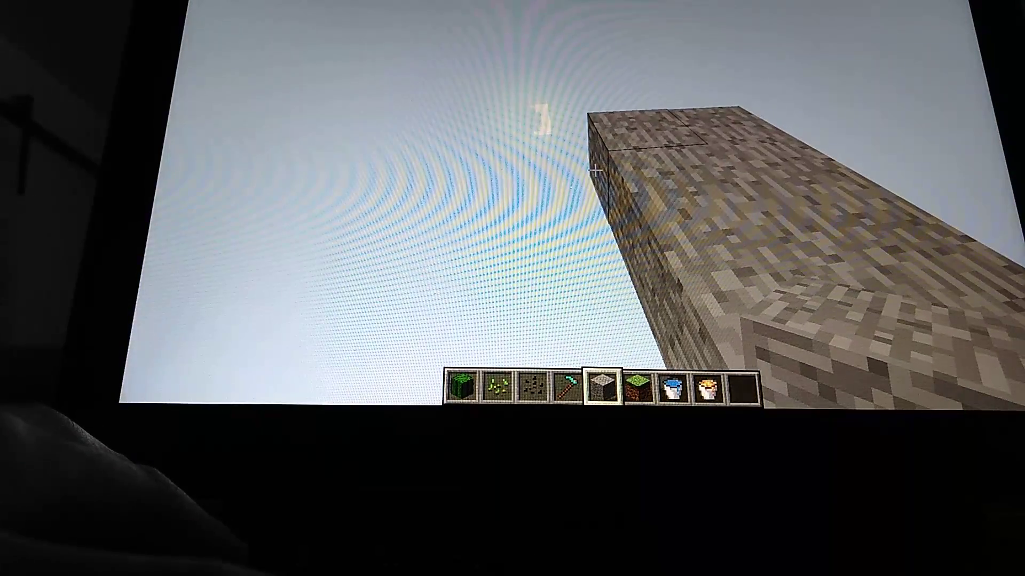
key("w")
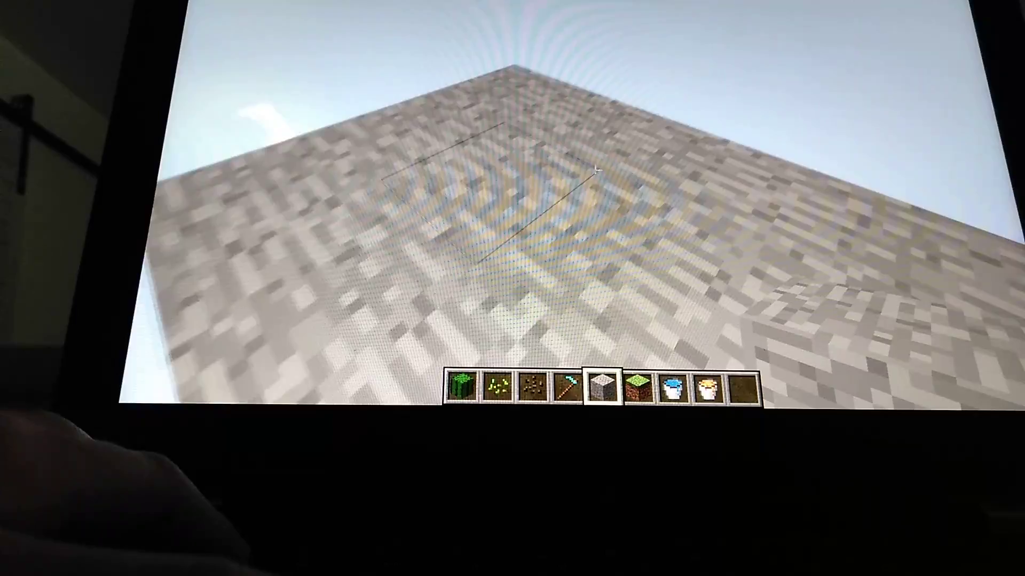
Step: Cycle through the grass, stone, cactus and melon seed slots, then open the inventory for sand
key("6")
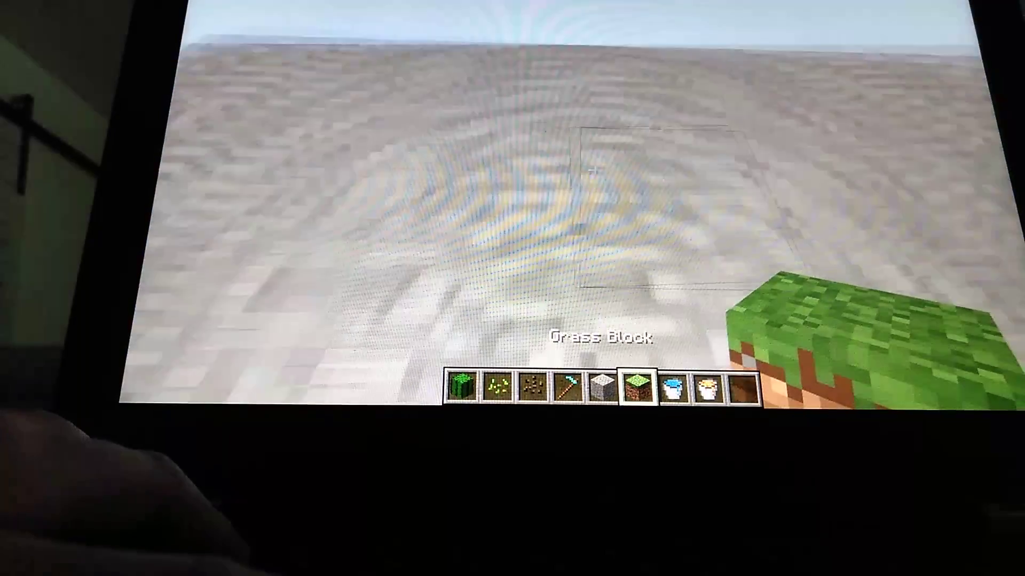
key("5")
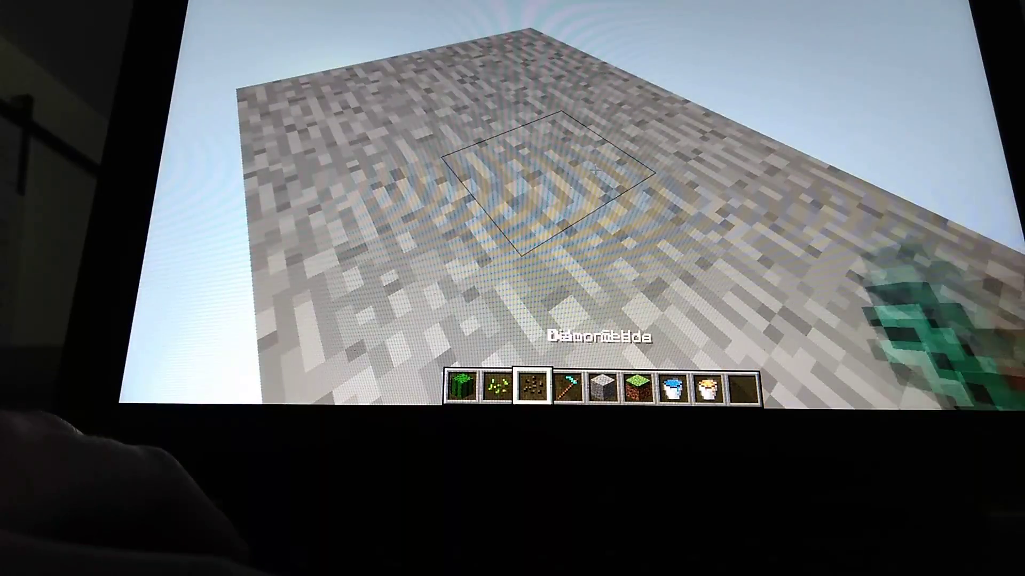
key("1")
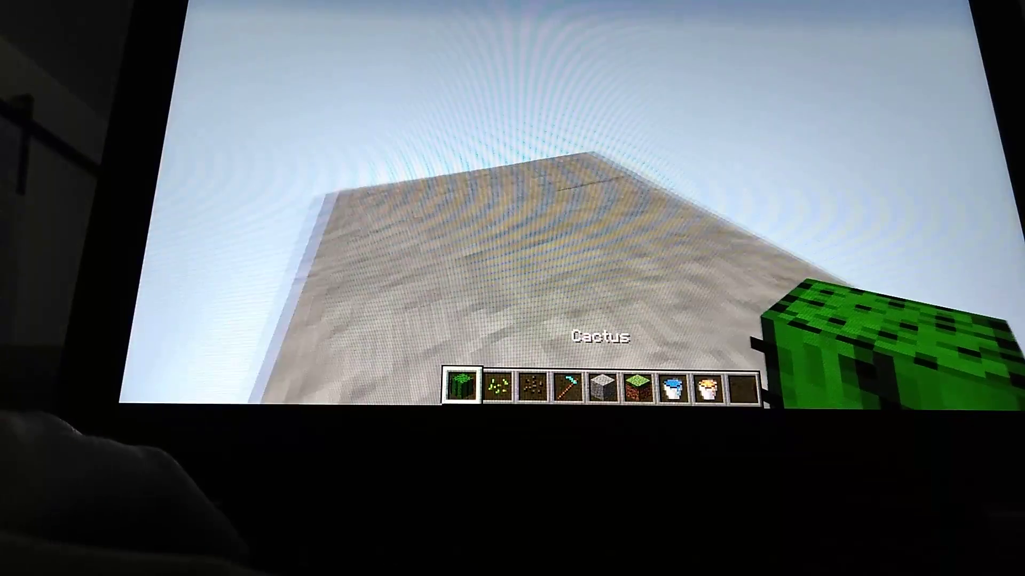
key("3")
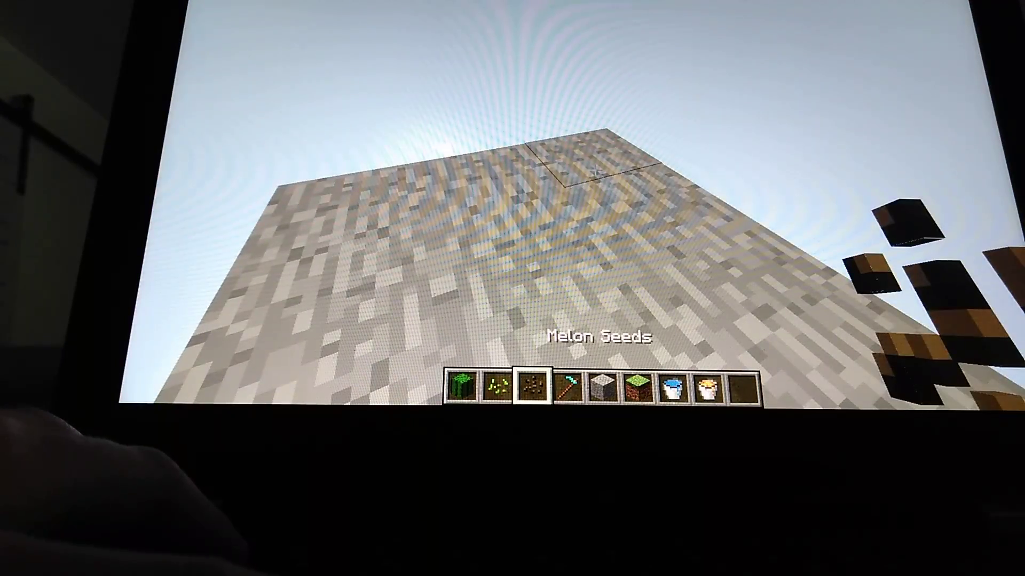
key("e")
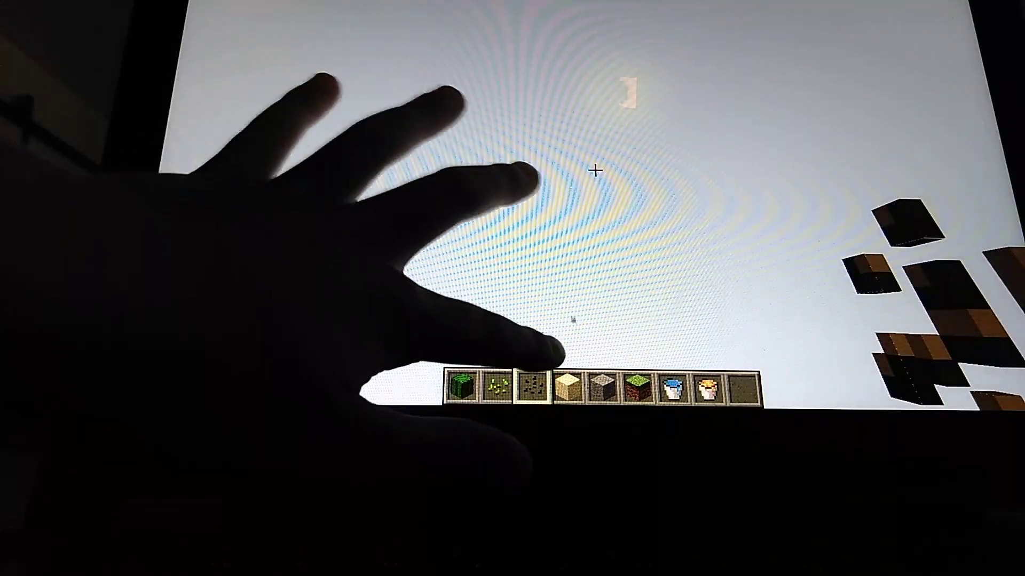
scroll(595, 171, "down", 2)
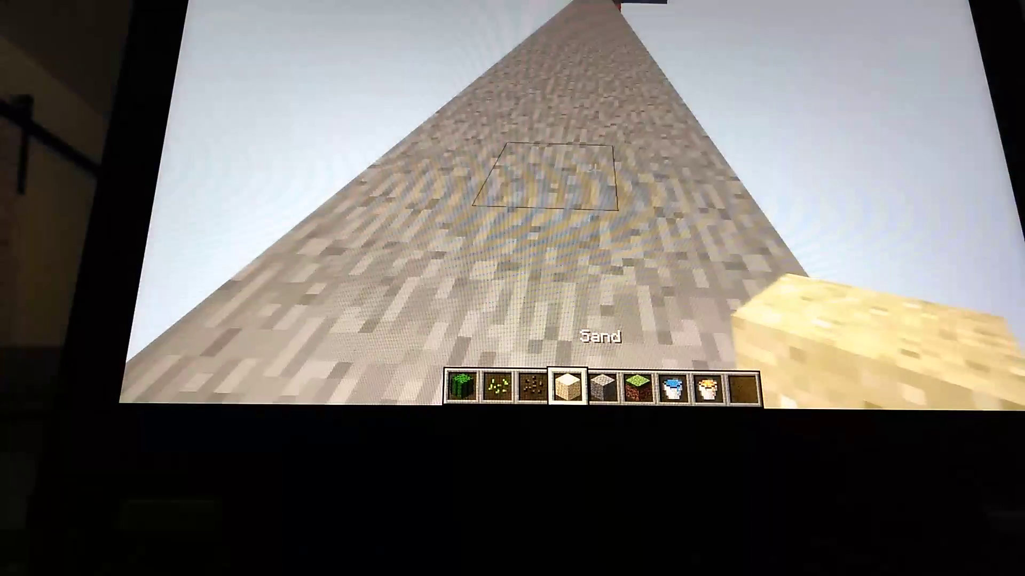
Step: Place four sand blocks on the pillar top to form a flat sand surface
right_click(595, 171)
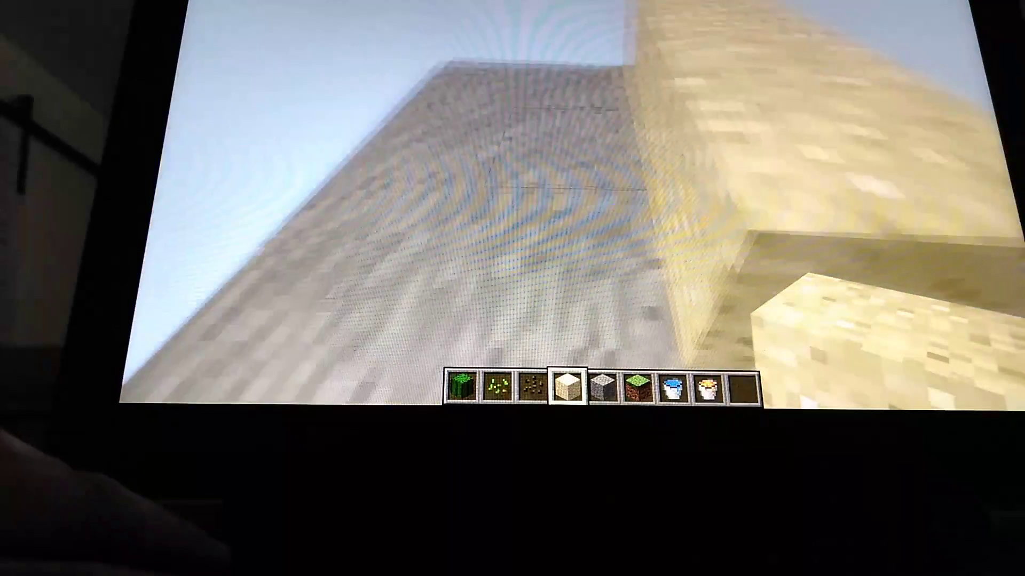
right_click(595, 170)
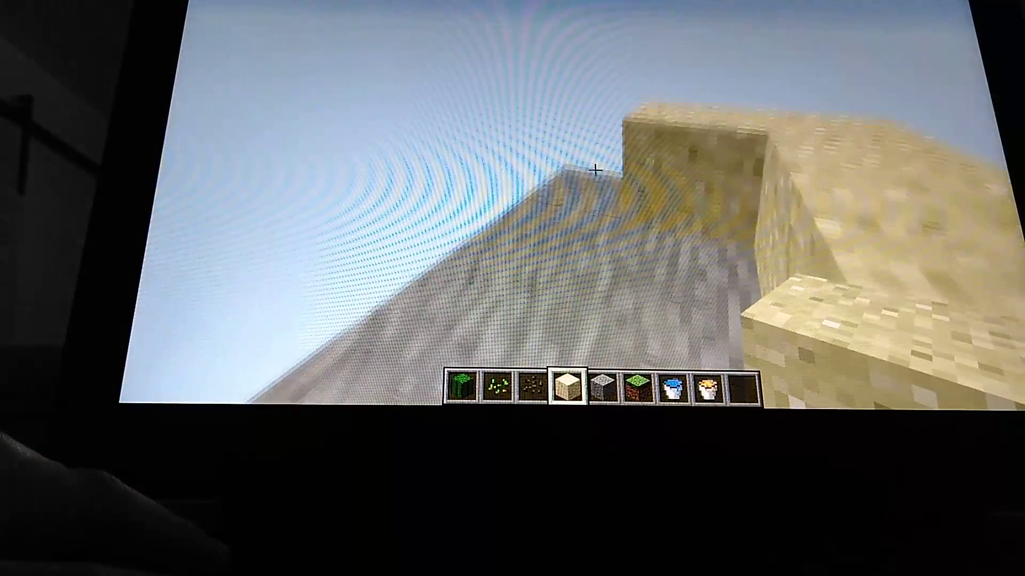
right_click(595, 170)
right_click(595, 171)
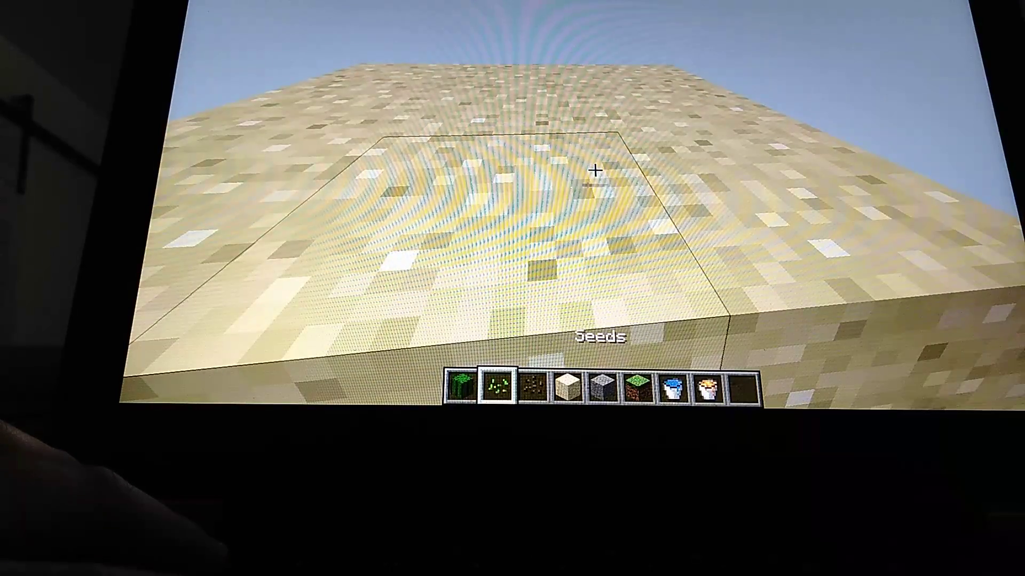
scroll(594, 171, "up", 1)
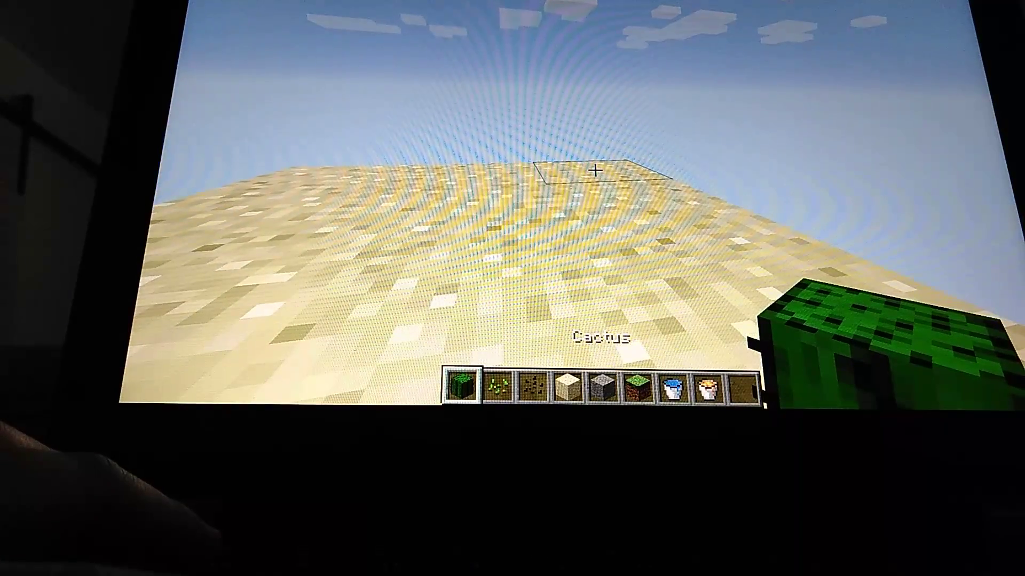